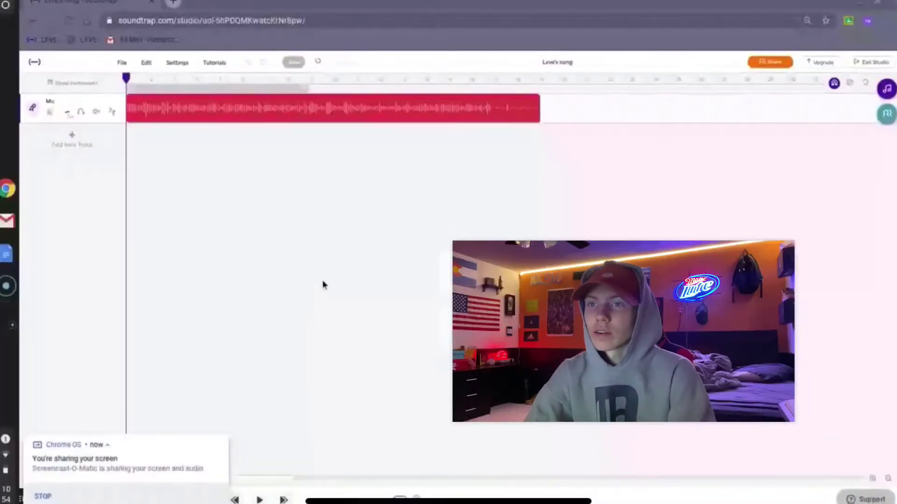
Play the Mic recording at a comfortable volume and loop playback over bars 1–8
key("XF86AudioRaiseVolume")
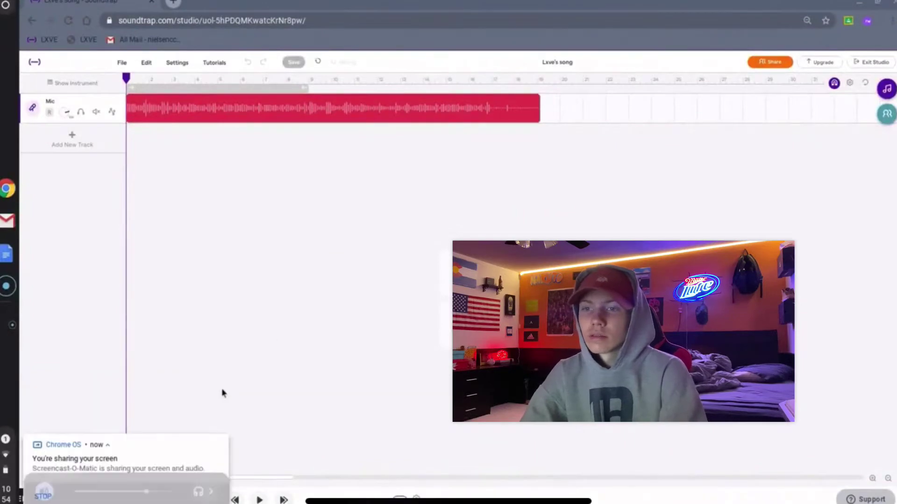
left_click(221, 443)
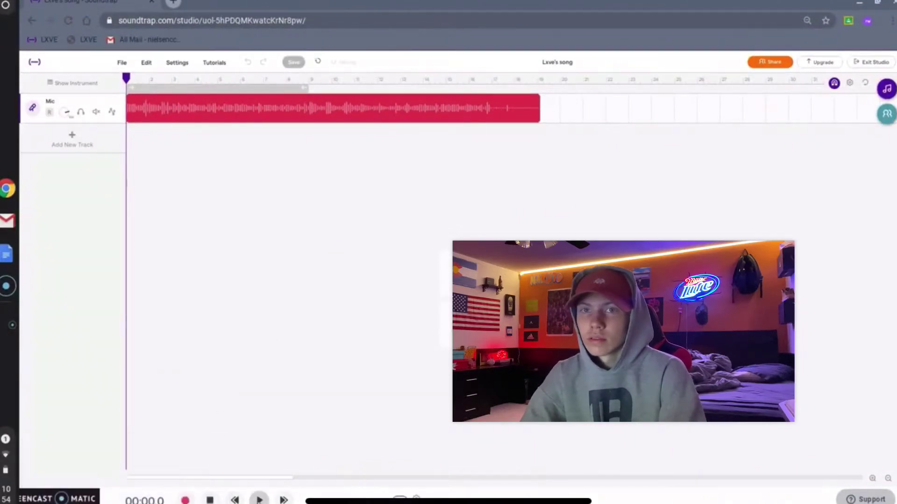
left_click(259, 499)
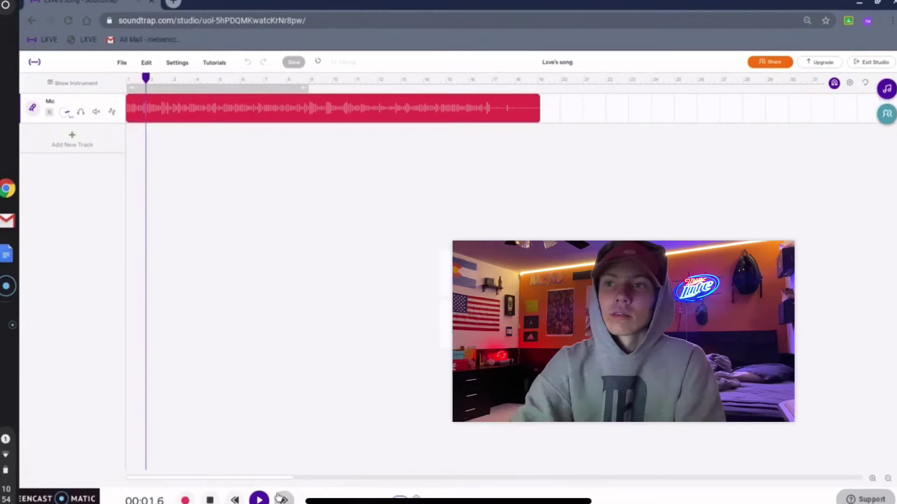
key("XF86AudioRaiseVolume")
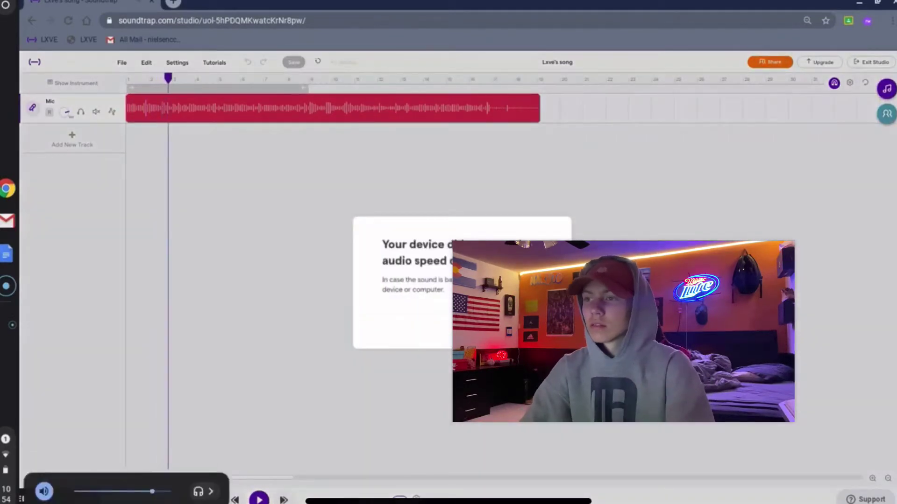
key("XF86AudioRaiseVolume")
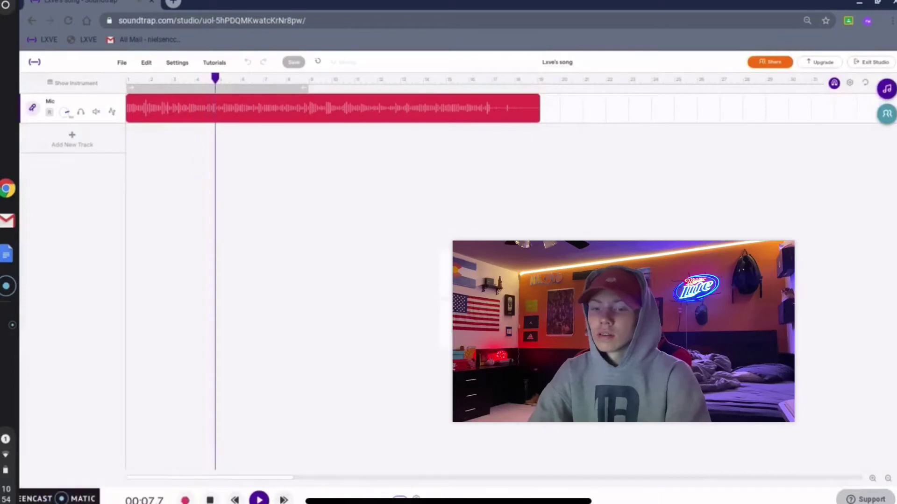
key("XF86AudioLowerVolume")
key("XF86AudioLowerVolume")
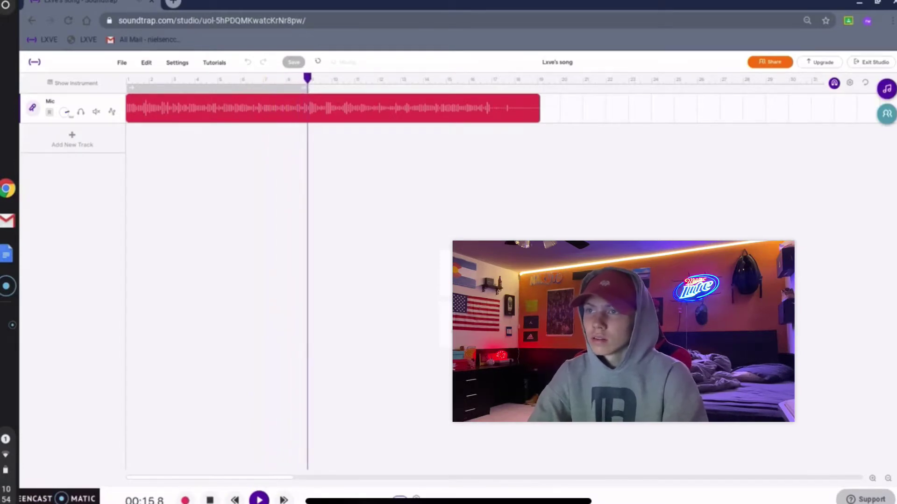
left_click(291, 90)
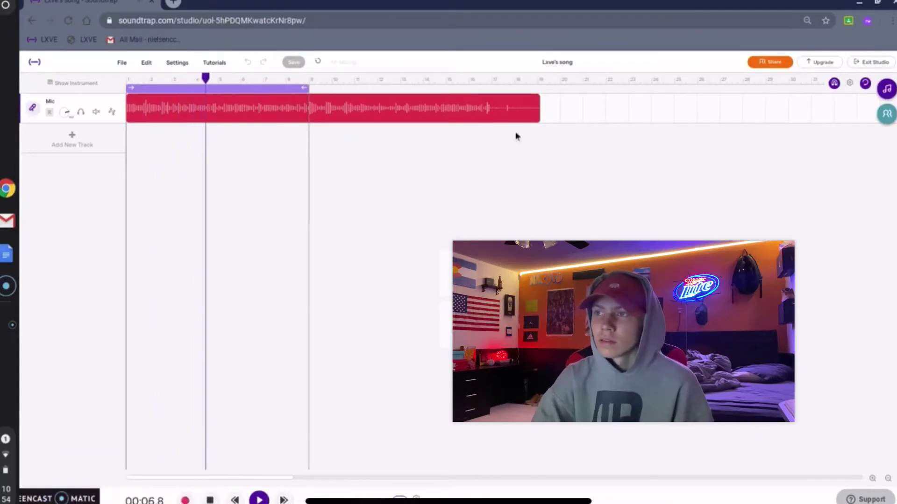
Shorten the red Mic clip so it ends exactly at the bar 8 loop end
mouse_move(534, 120)
left_click_drag(534, 120, 308, 123)
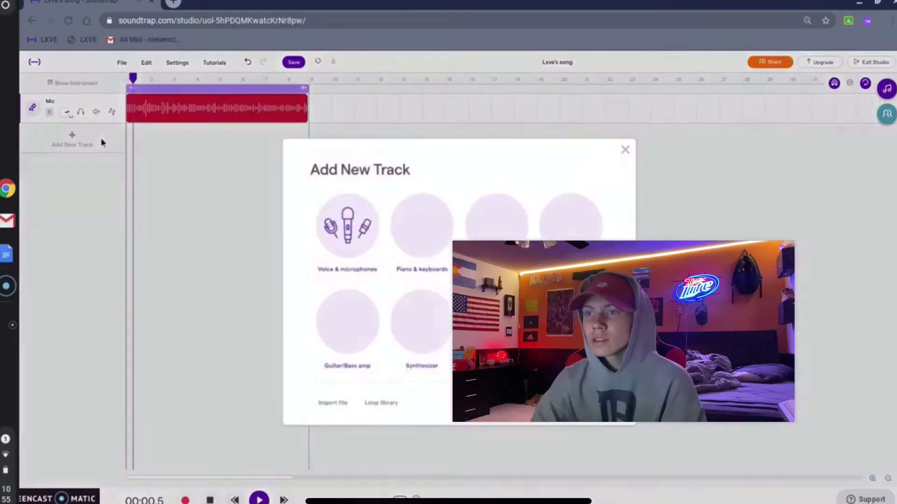
Add HiHat Rolls, Kick 9, Clap 3, Ride and Mic2 tracks and arrange their clips
left_click(101, 143)
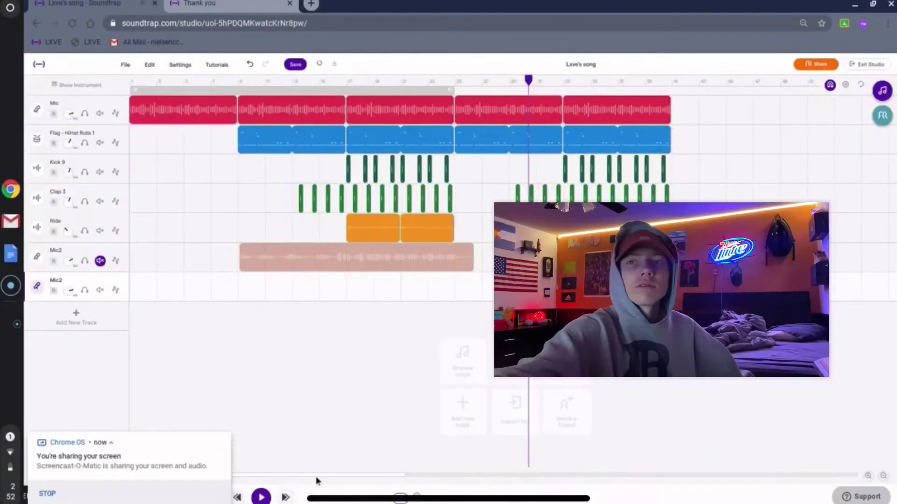
left_click(70, 224)
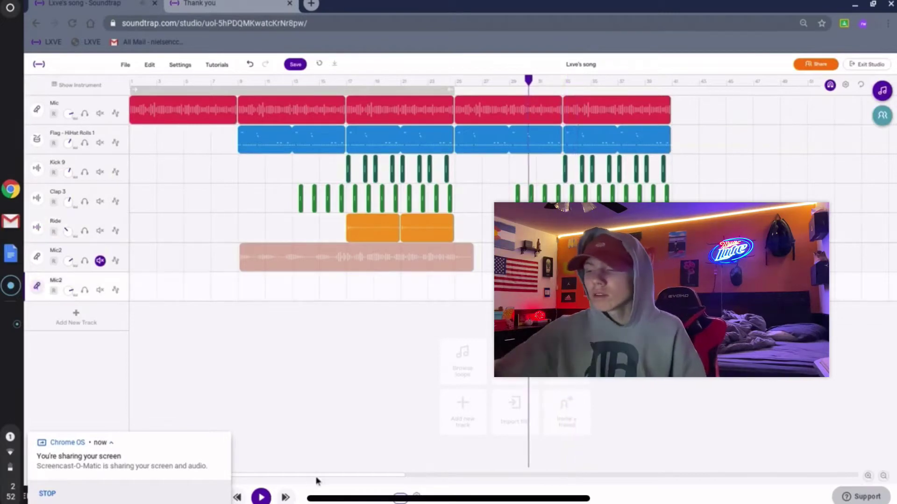
left_click(70, 225)
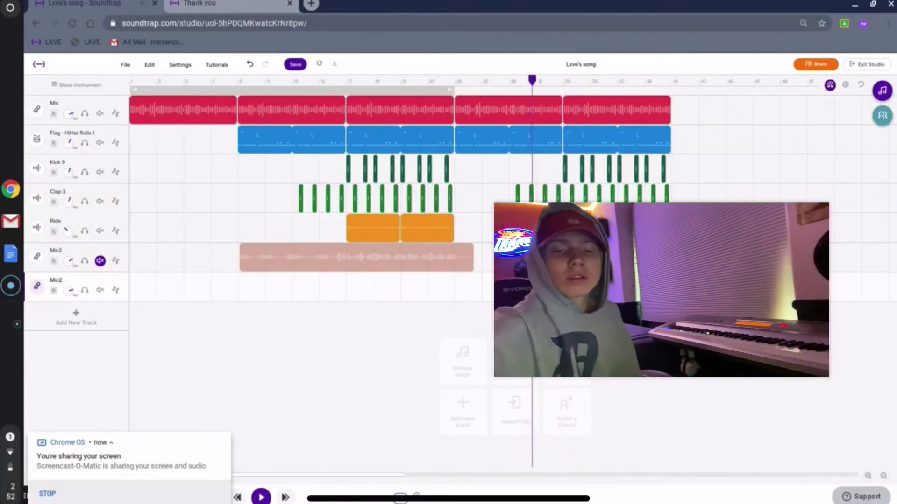
left_click(70, 224)
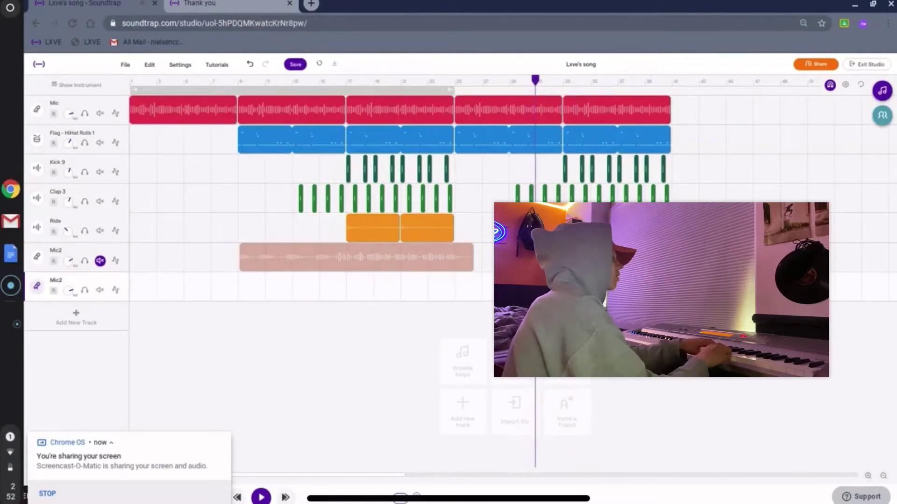
left_click(70, 224)
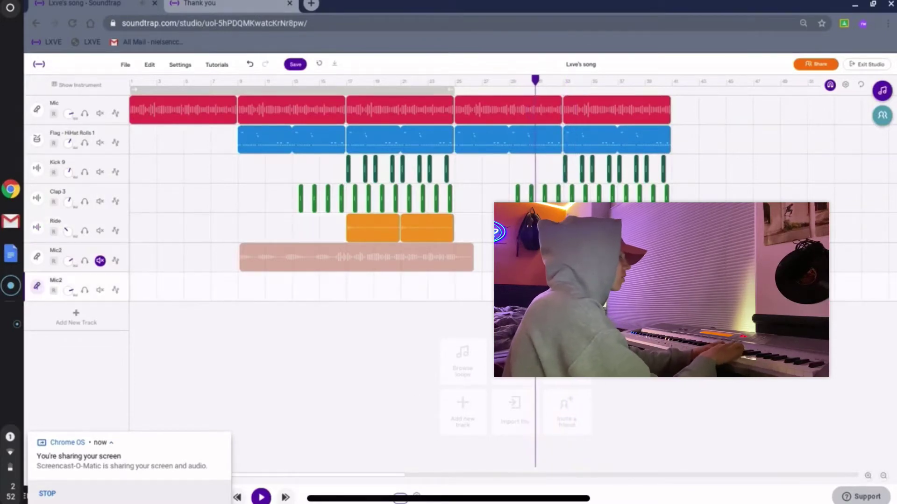
left_click(70, 224)
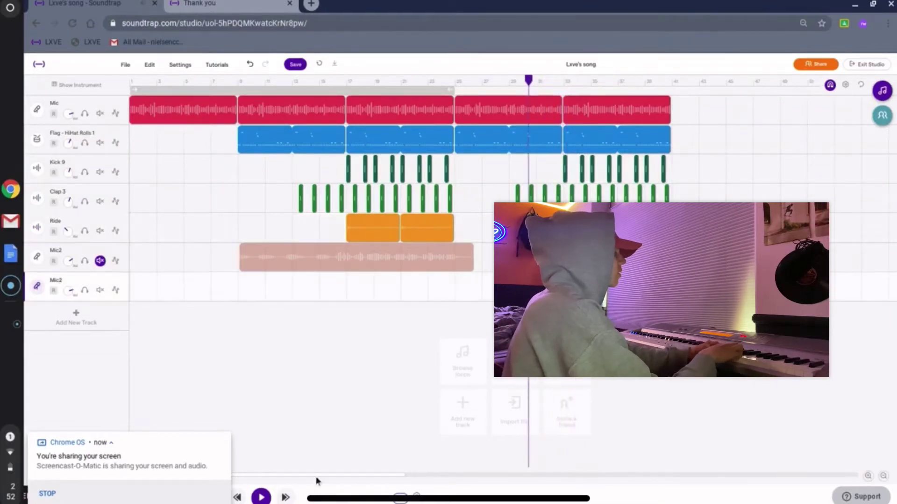
left_click(70, 224)
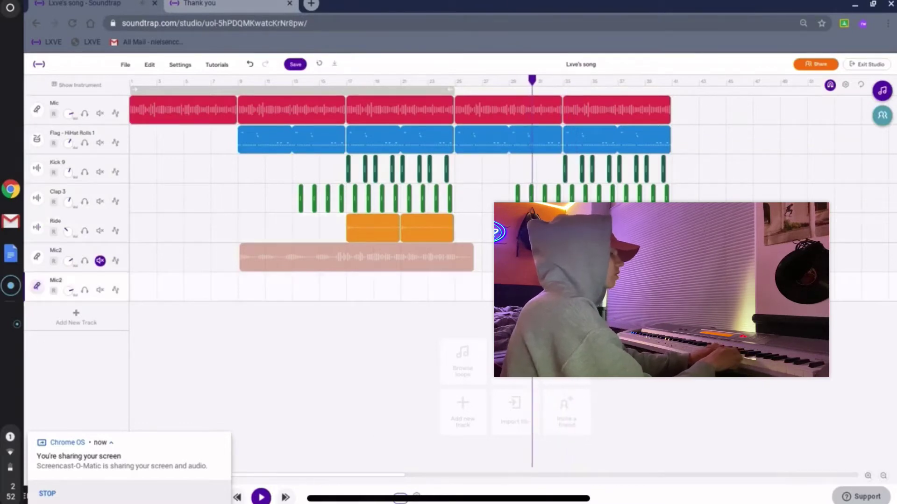
left_click(70, 224)
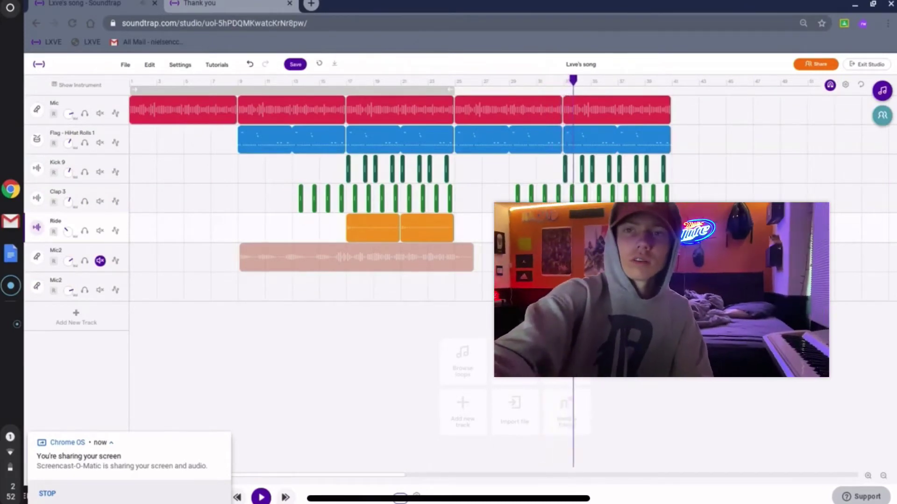
Copy the Ride track's two orange clips into bars 33–40
key("space")
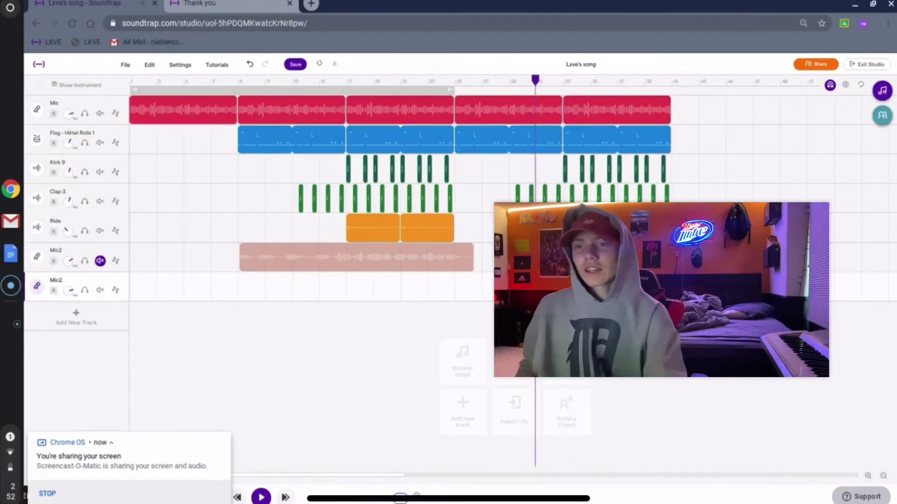
left_click(77, 227)
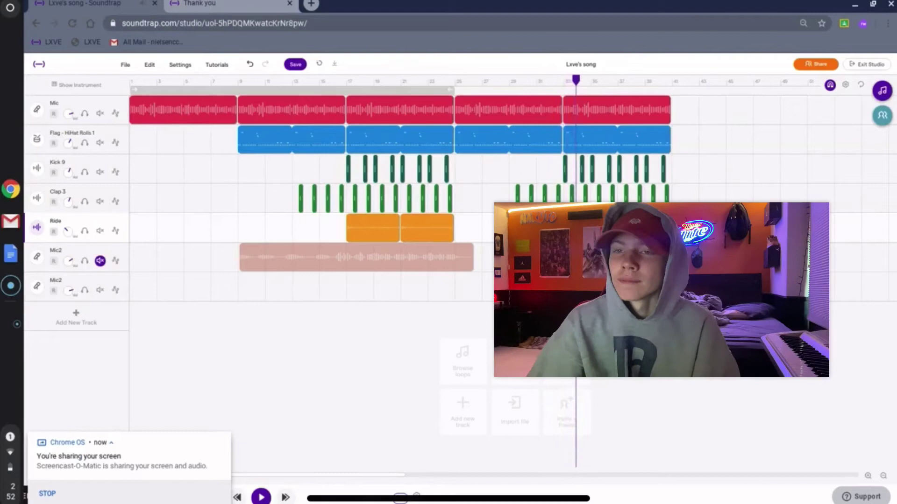
key("space")
left_click(77, 226)
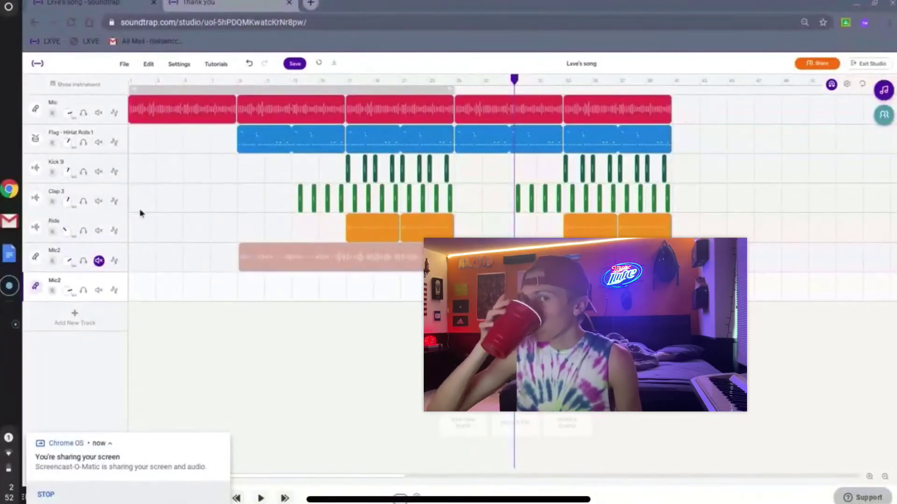
Select the later Mic and drum clips and loop them out to bar 57
left_click(261, 498)
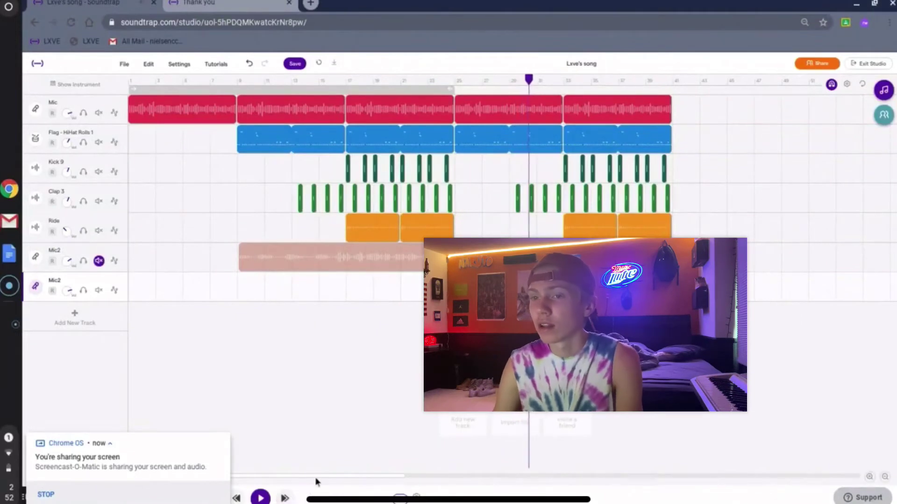
left_click(731, 220)
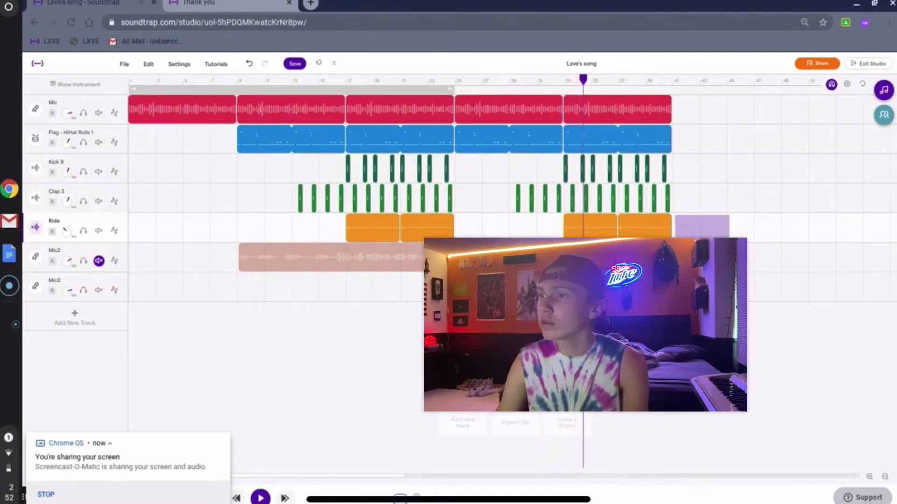
left_click_drag(683, 232, 565, 101)
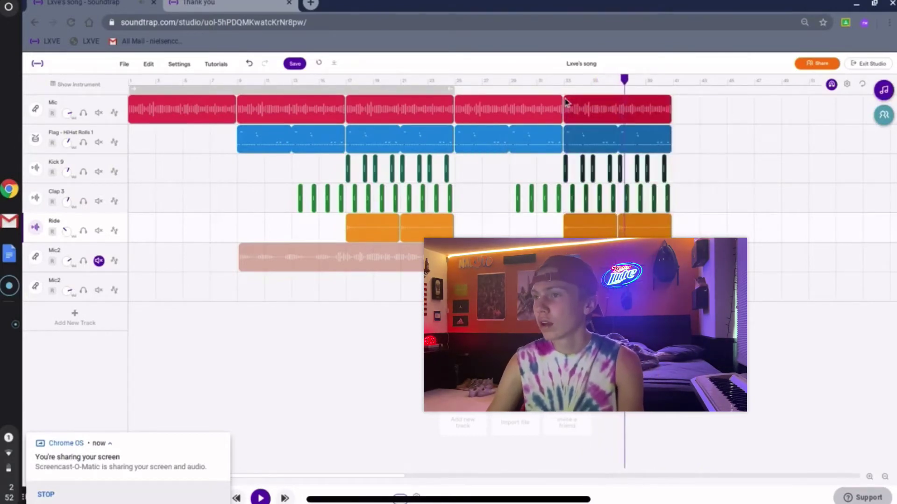
left_click(671, 120)
Copy the whole arrangement and paste it after bar 57
left_click_drag(671, 121, 889, 121)
scroll(784, 258, "right", 5)
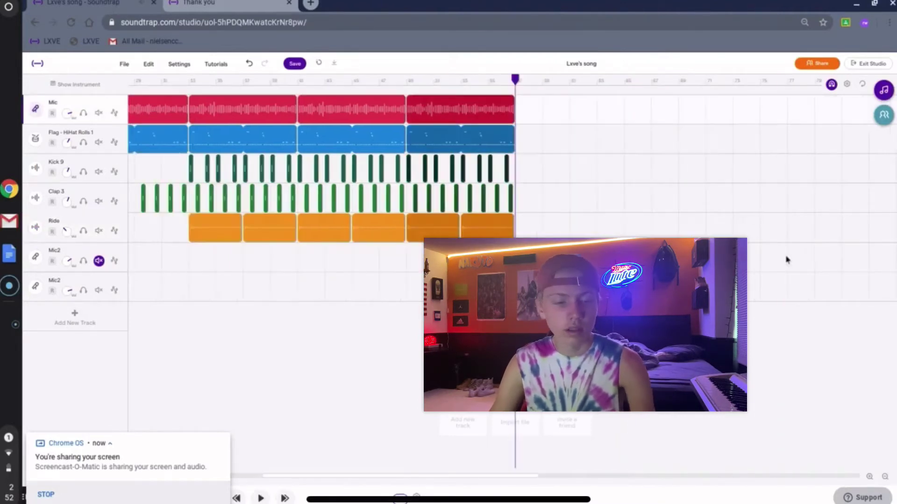
mouse_move(588, 198)
left_mouse_down()
mouse_move(181, 220)
mouse_move(128, 140)
mouse_move(70, 119)
mouse_move(7, 117)
left_mouse_up()
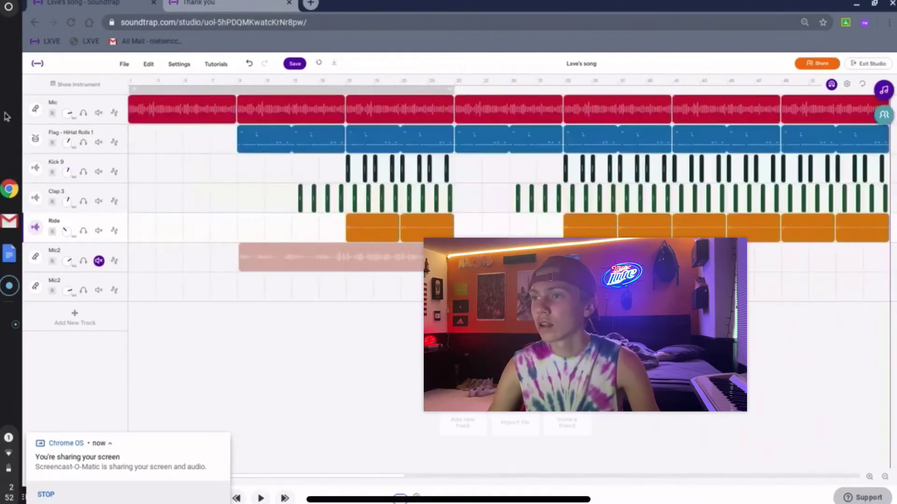
left_click(884, 477)
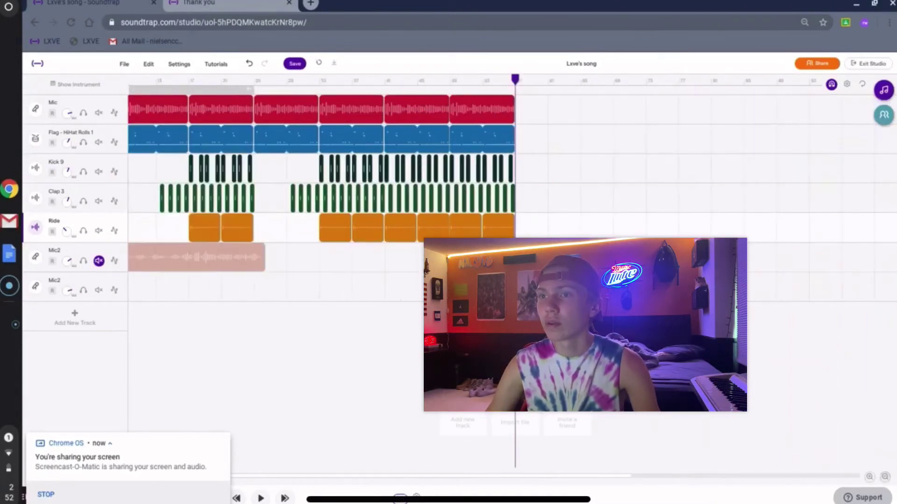
left_click(516, 120)
key("ctrl+v")
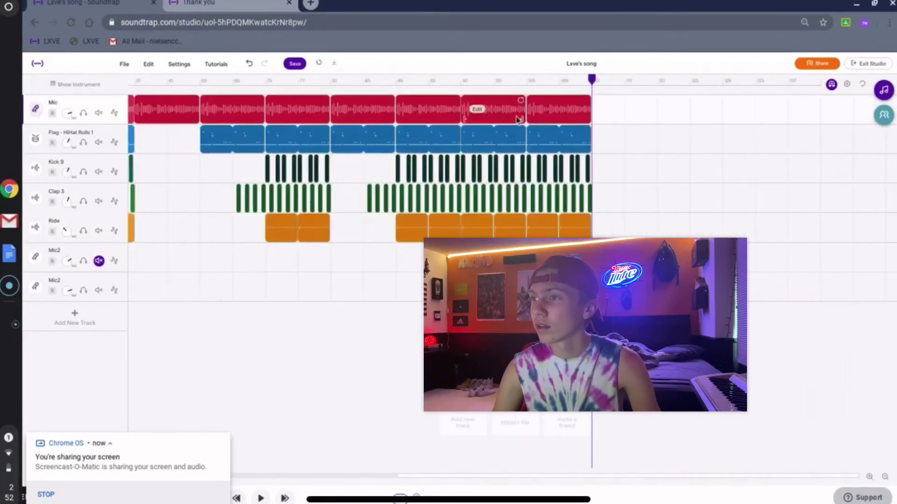
left_click(598, 117)
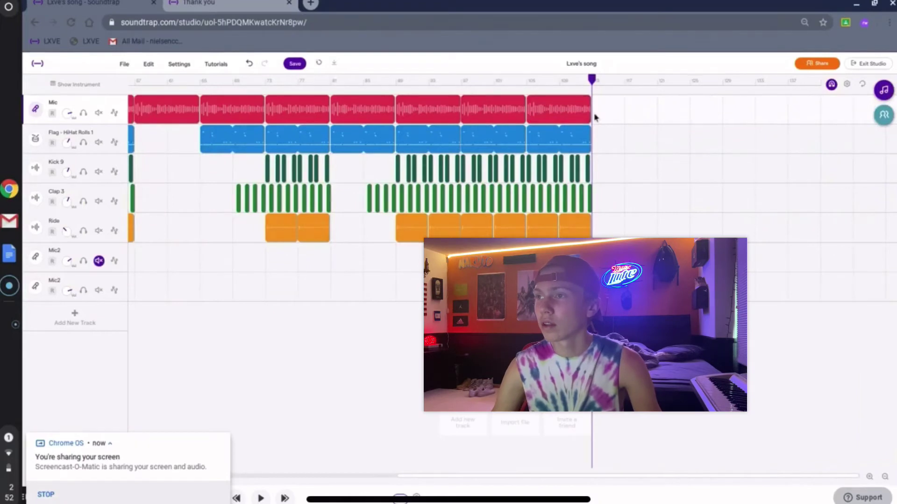
Paste two more Mic loops at the end and delete one, leaving a single vocal outro loop
key("ctrl+v")
left_click(741, 114)
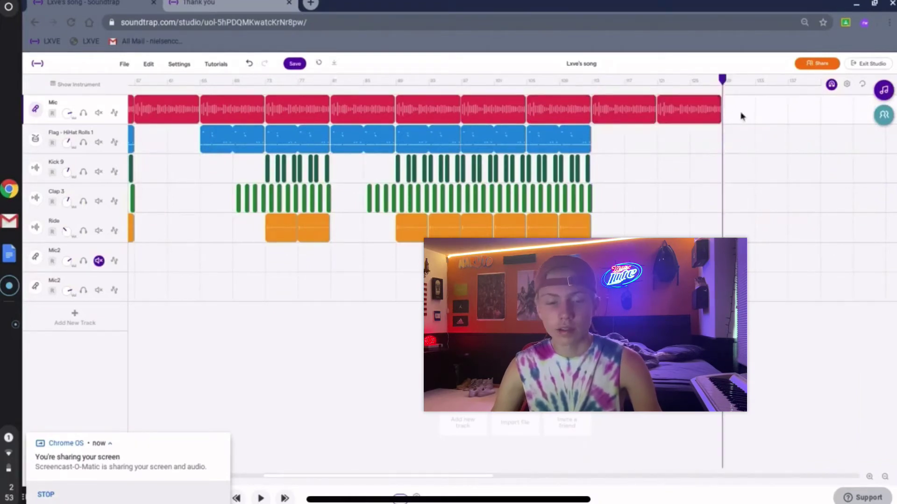
left_click(710, 114)
key("Delete")
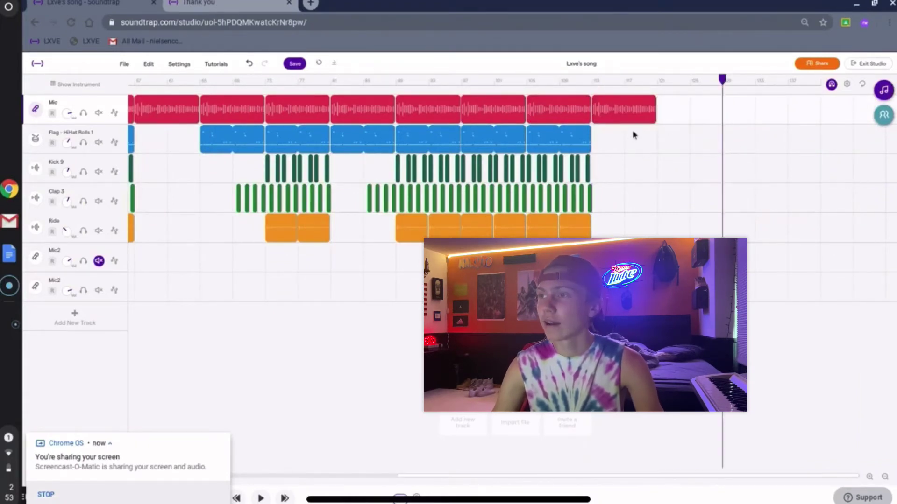
left_click(656, 143)
left_click(222, 441)
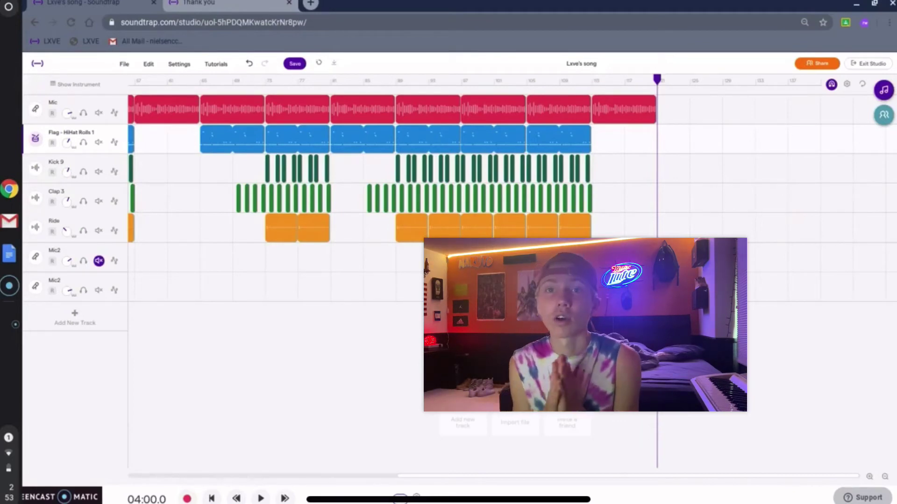
Return the playhead to 00:00.0 at the start of the four-minute song
key("Return")
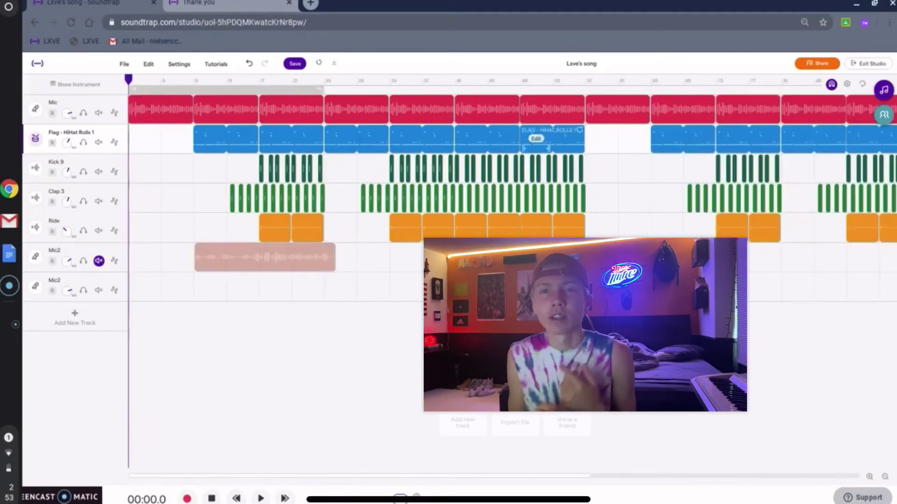